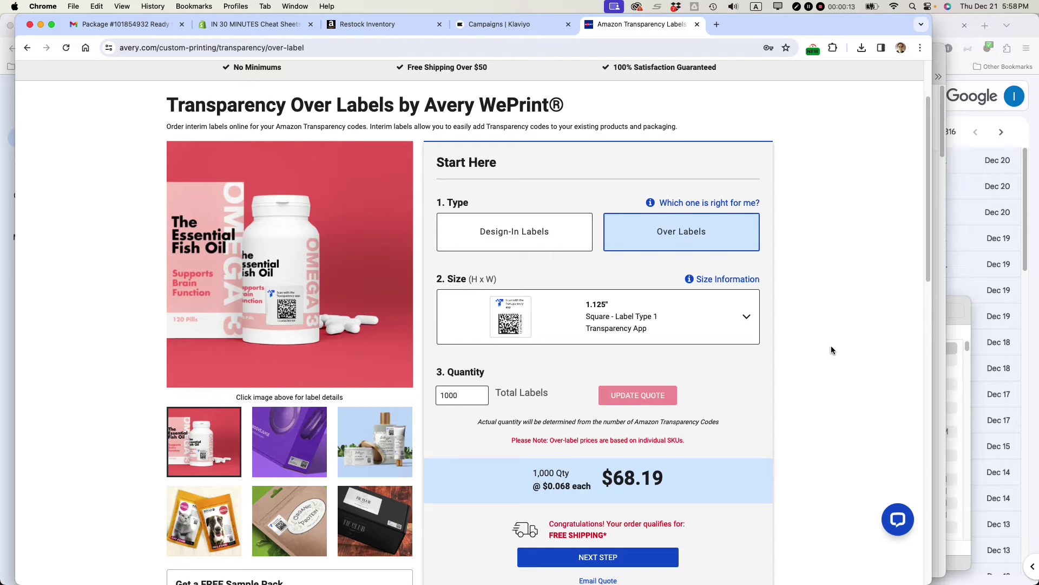
scroll(831, 350, "up", 3)
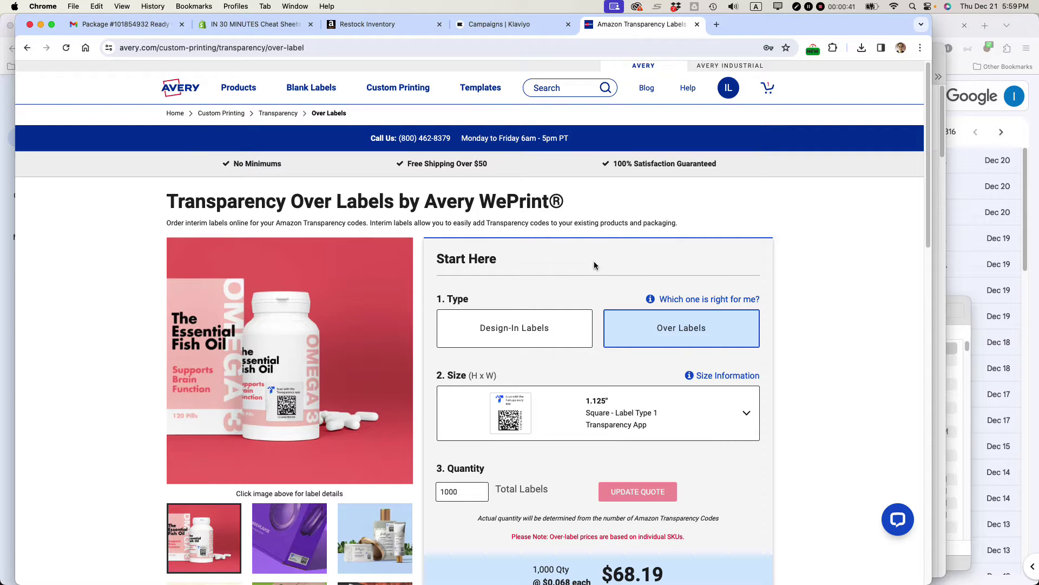
left_click(182, 49)
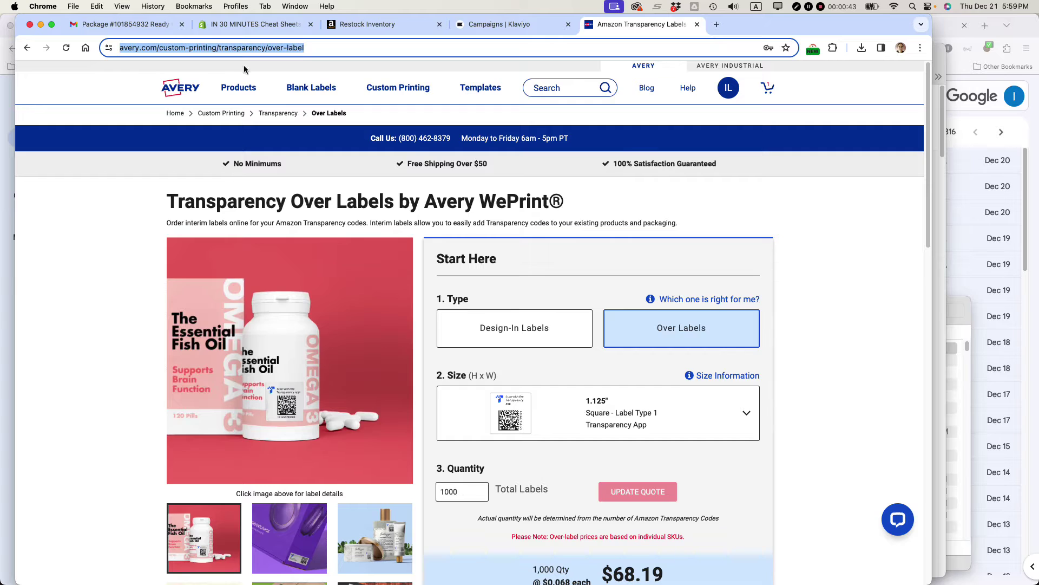
mouse_move(288, 85)
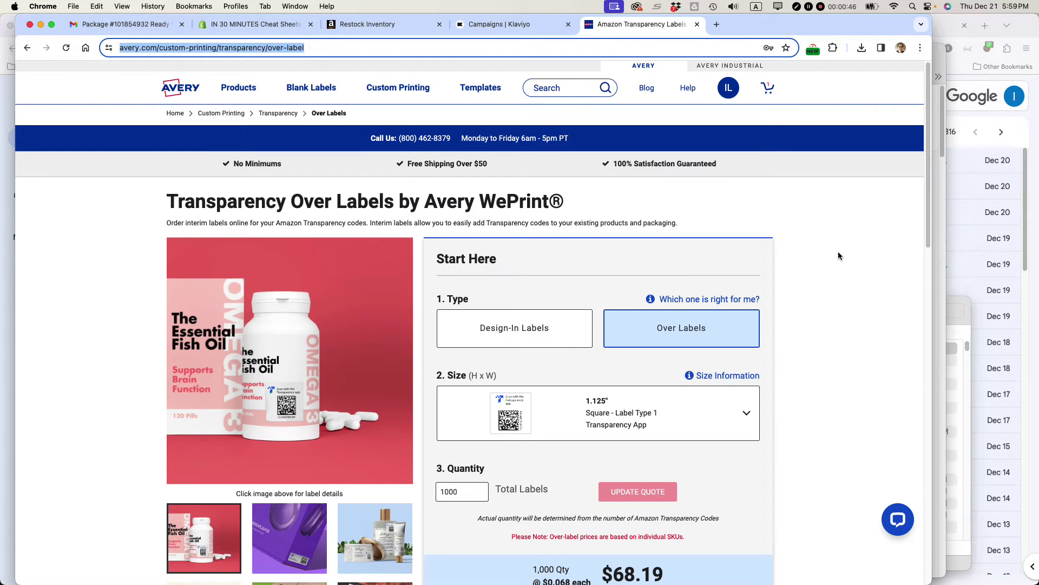
left_click(838, 256)
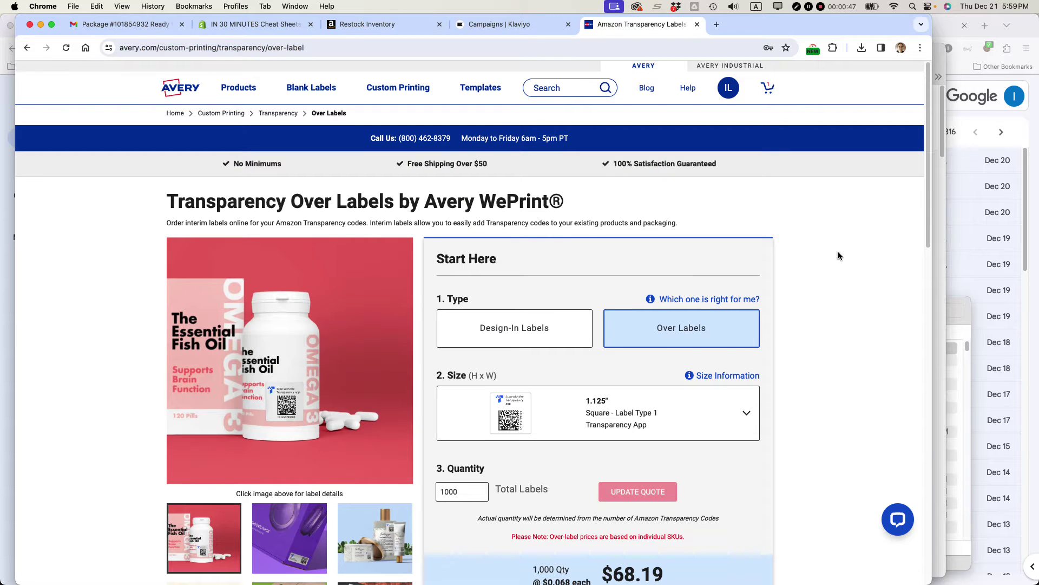
Choose the 0.75" x 1.75" Rectangle - Label Type 2 Transparency App size for the over labels
scroll(838, 255, "down", 1)
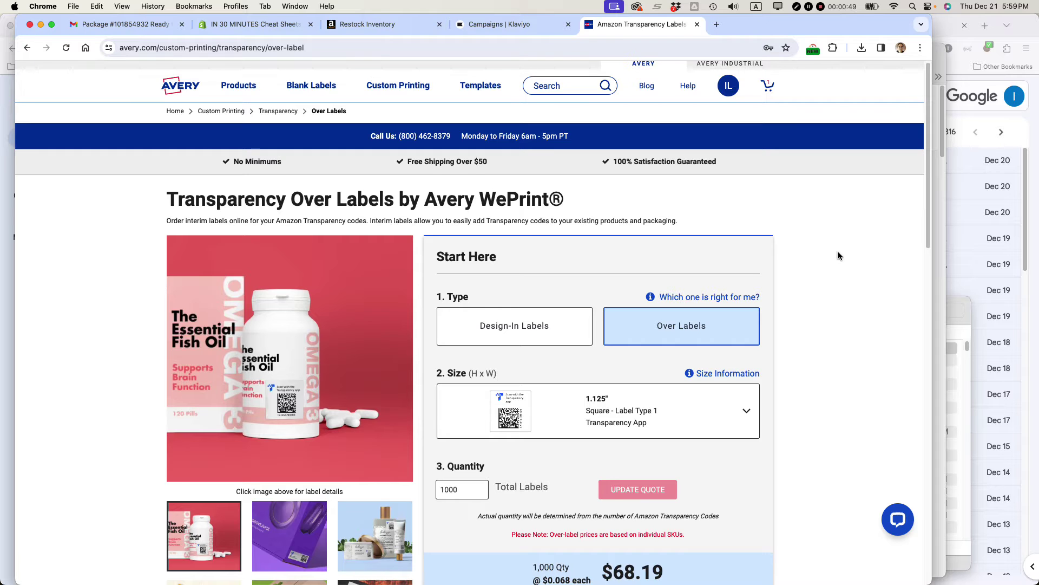
scroll(838, 254, "down", 2)
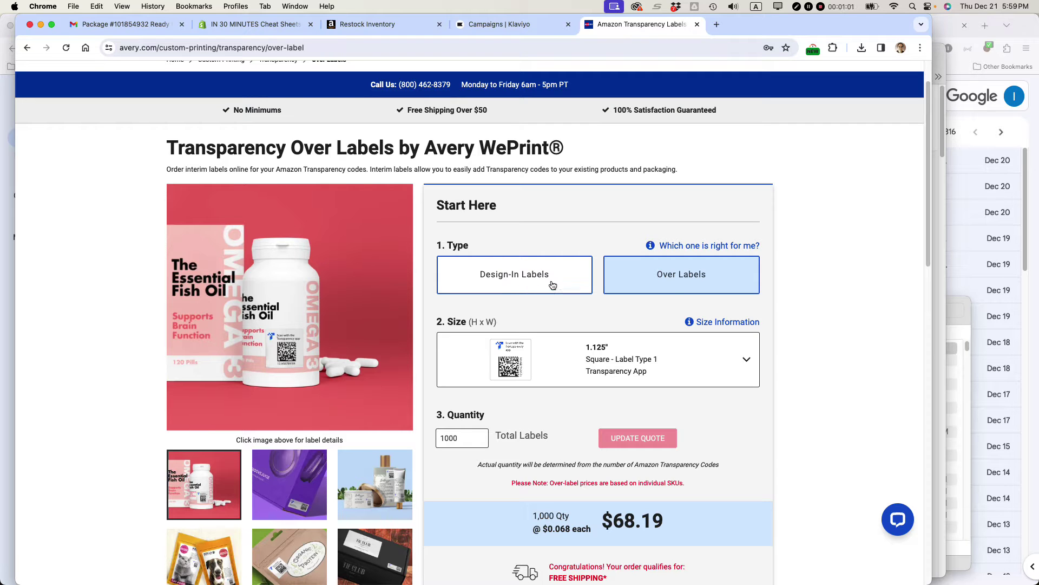
scroll(845, 275, "down", 4)
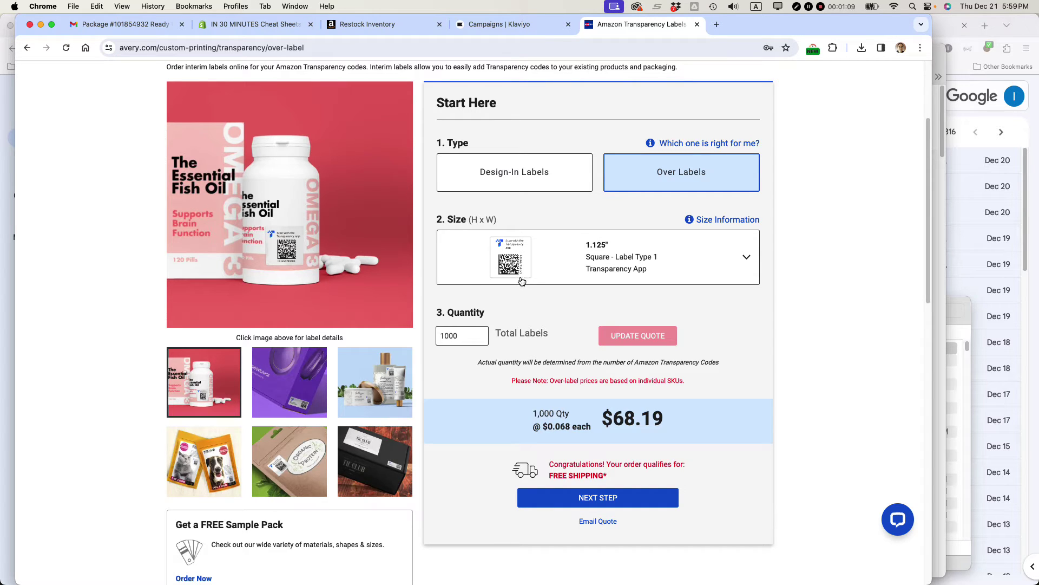
left_click(747, 261)
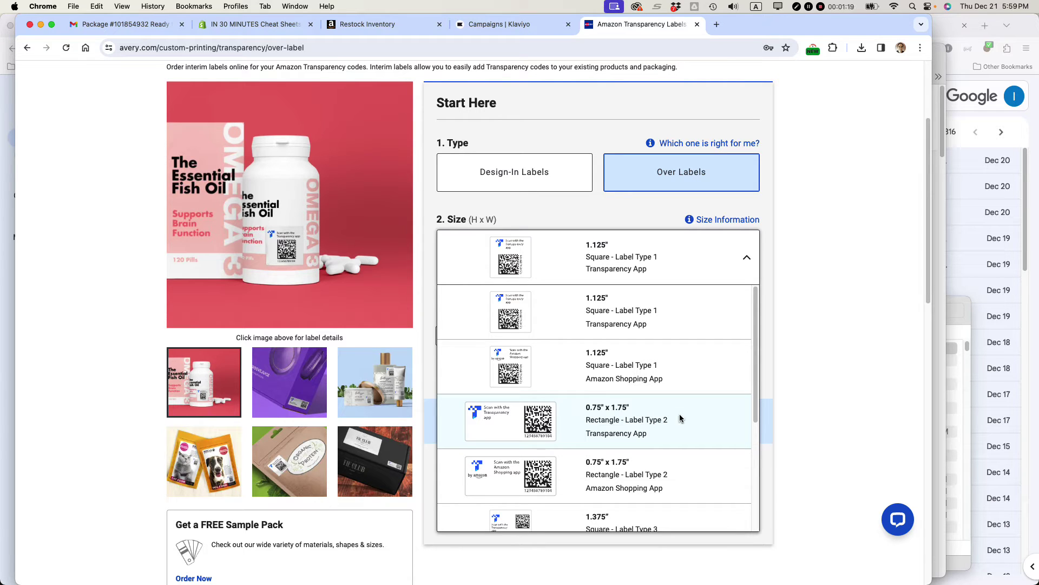
left_click(612, 434)
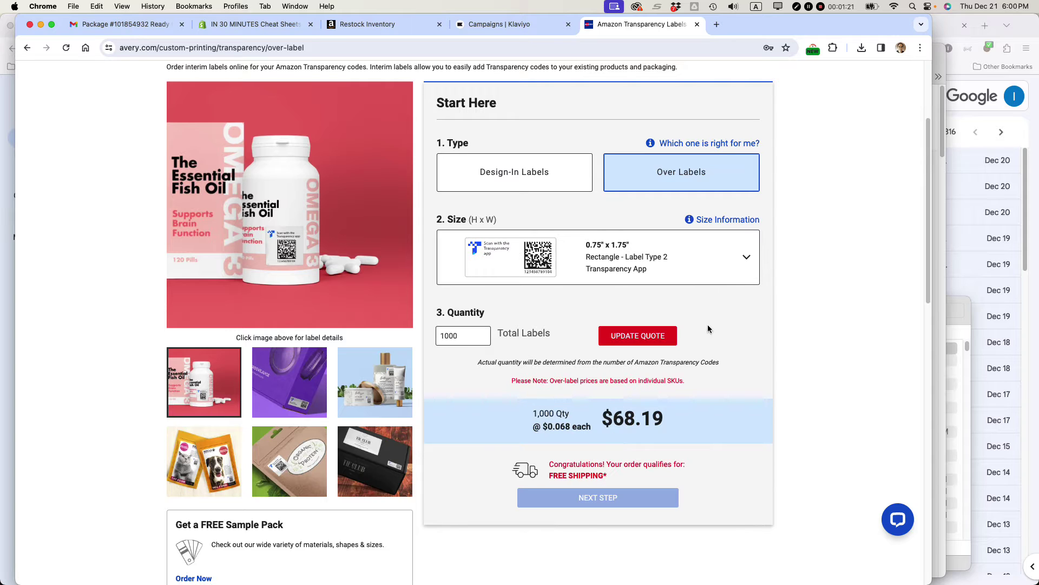
Switch the label size to the 0.75" x 1.75" Rectangle - Label Type 2 Amazon Shopping App version
left_click(748, 258)
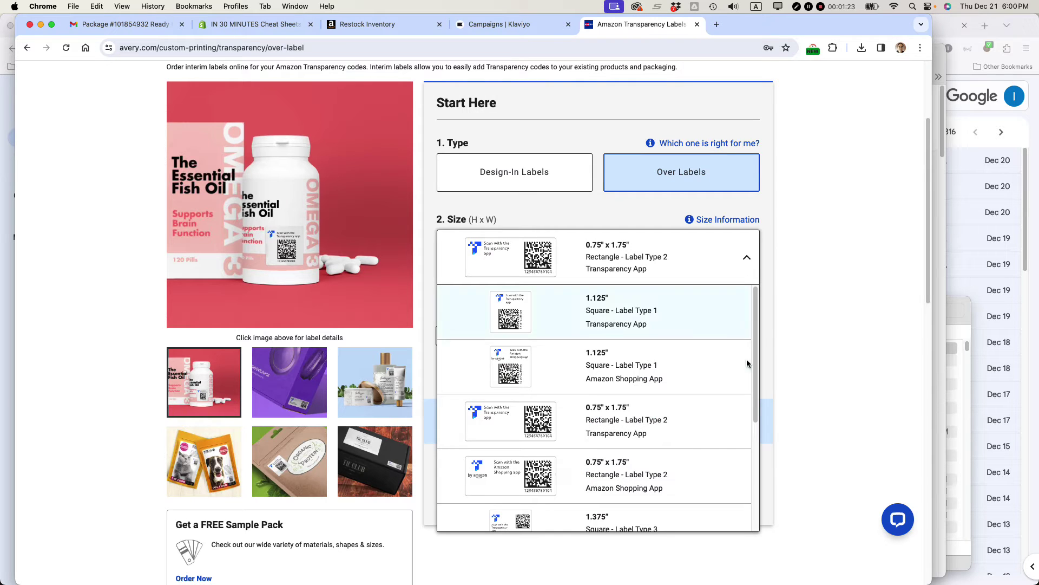
scroll(649, 460, "down", 1)
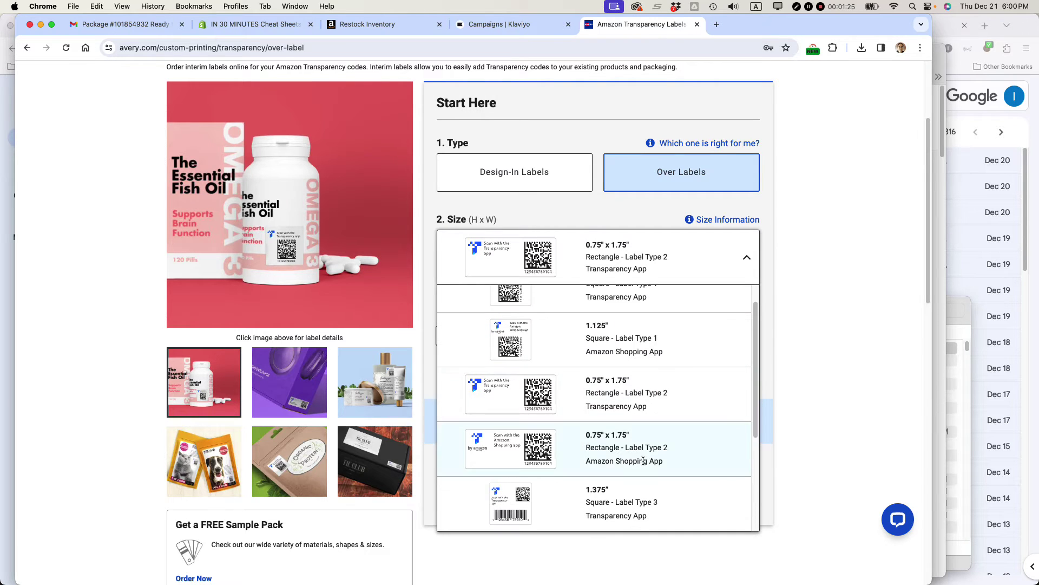
left_click_drag(587, 461, 666, 461)
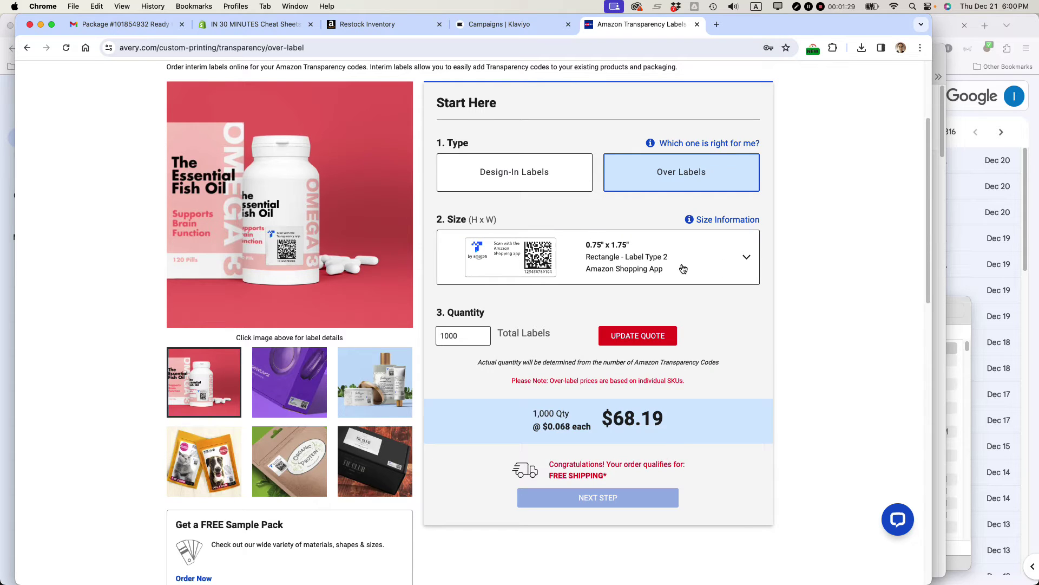
Set the size to 0.75" x 1.75" Rectangle - Label Type 2 Transparency App and update the quote
left_click(748, 260)
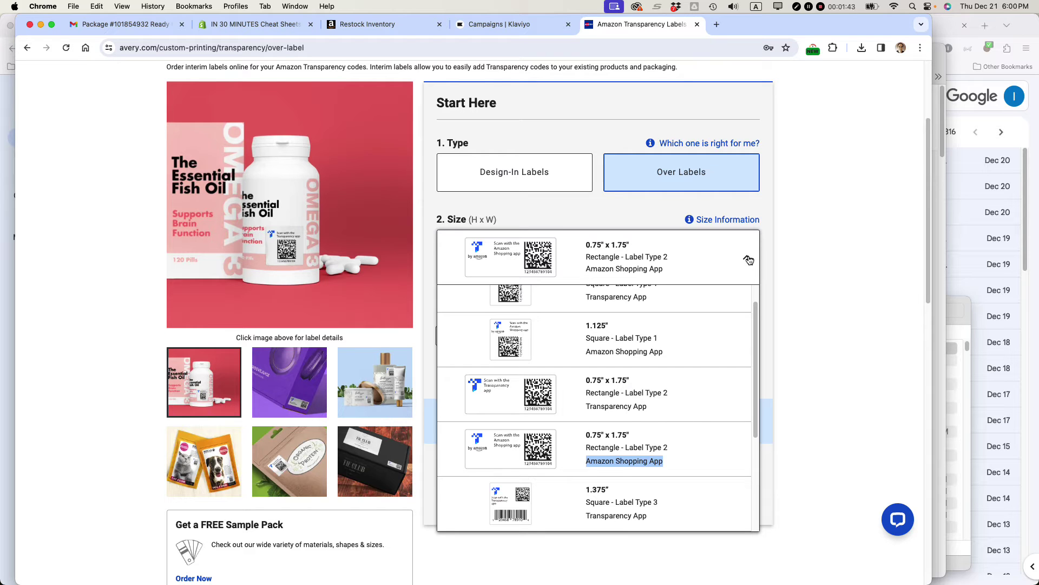
left_click(645, 401)
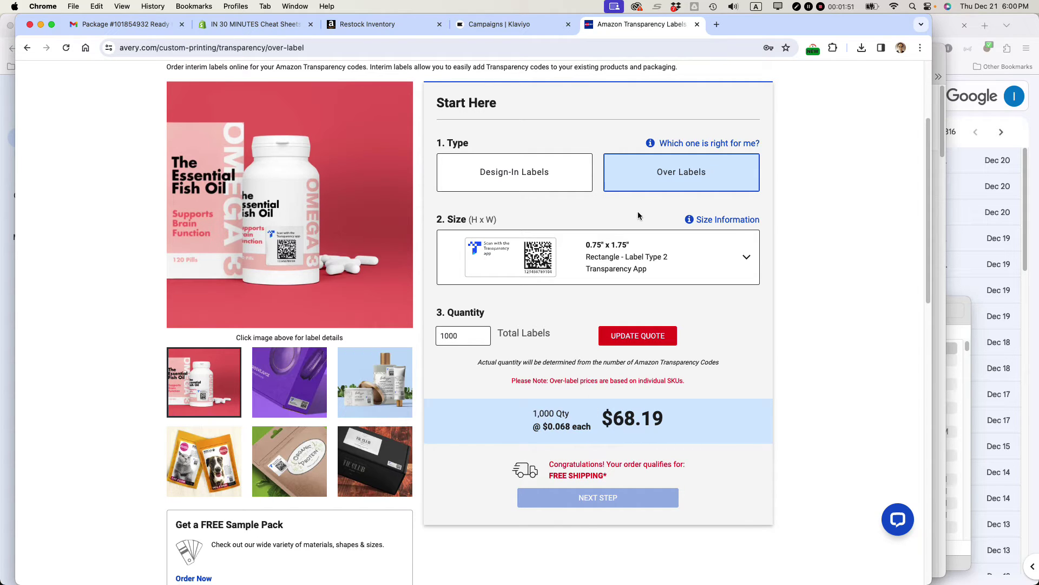
left_click(633, 335)
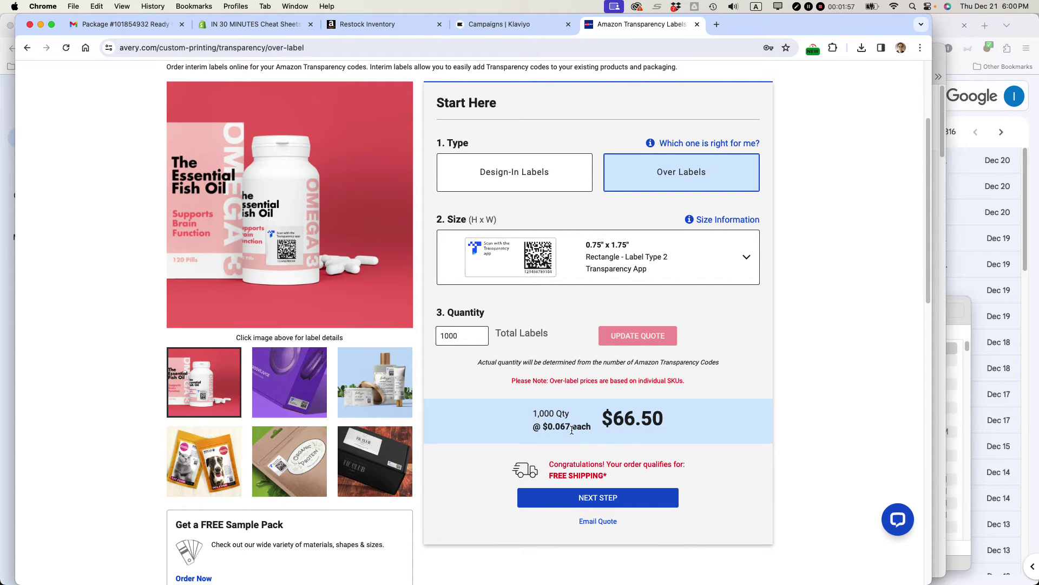
Set the total label quantity to 5000 and update the quote
left_click_drag(445, 335, 430, 338)
type("5")
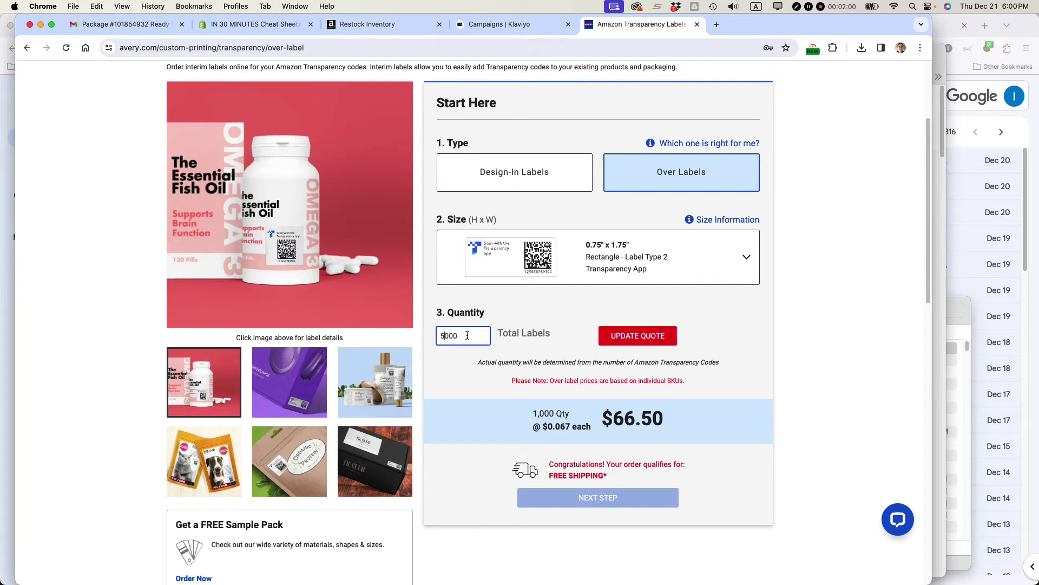
left_click(632, 337)
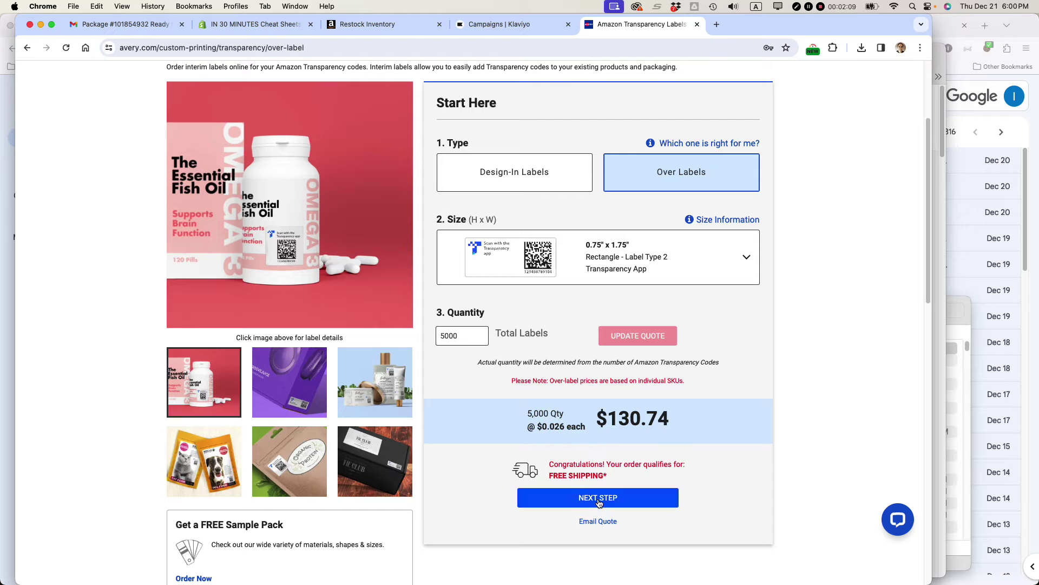
Proceed to the order completion page and open the transparency code upload dialog
left_click_drag(613, 471, 542, 471)
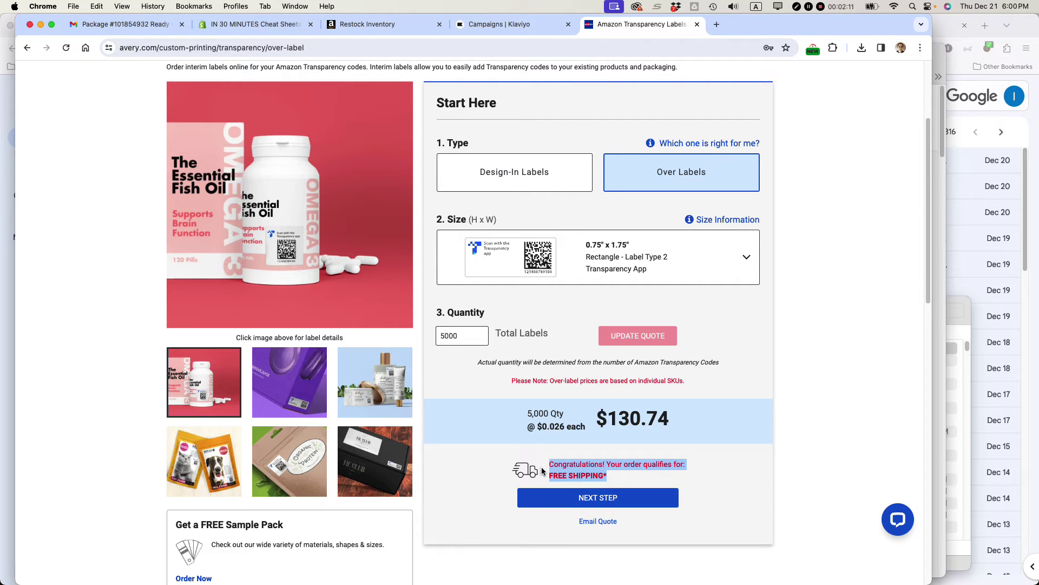
left_click(608, 498)
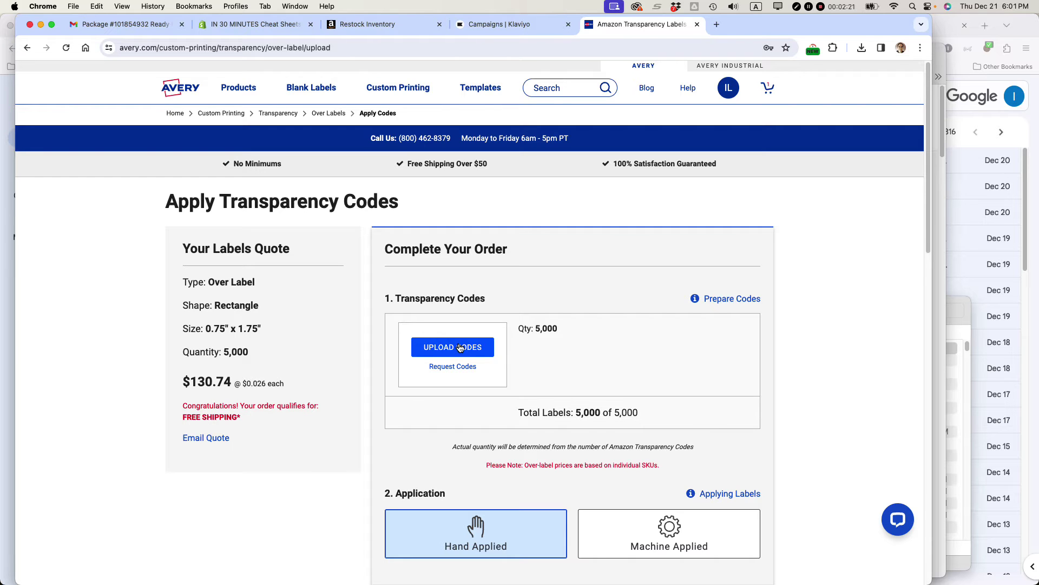
left_click(460, 347)
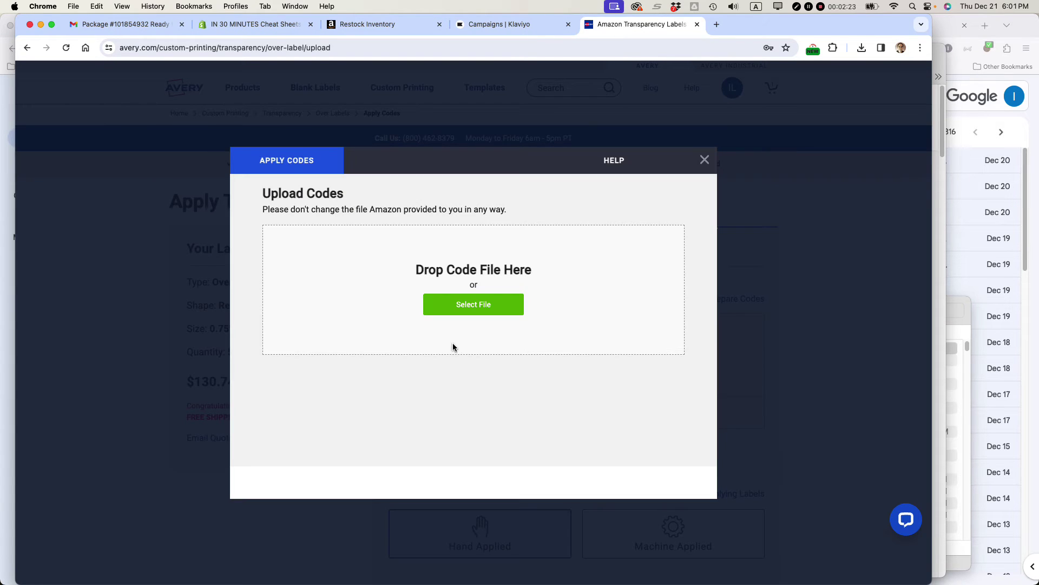
key("super+Tab")
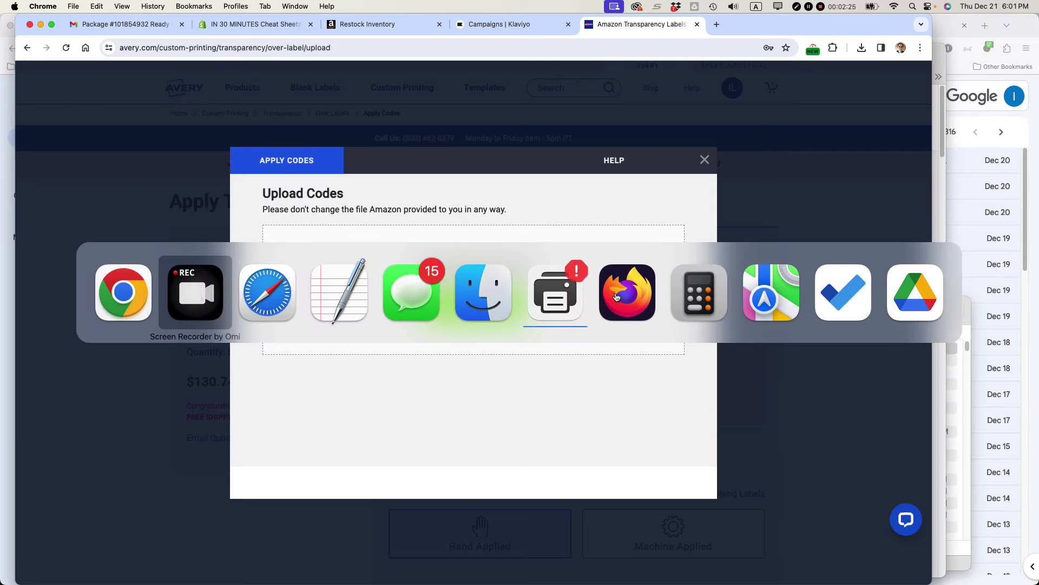
key("super+Tab")
key("super+Tab")
key("super+Tab")
key("super+Tab")
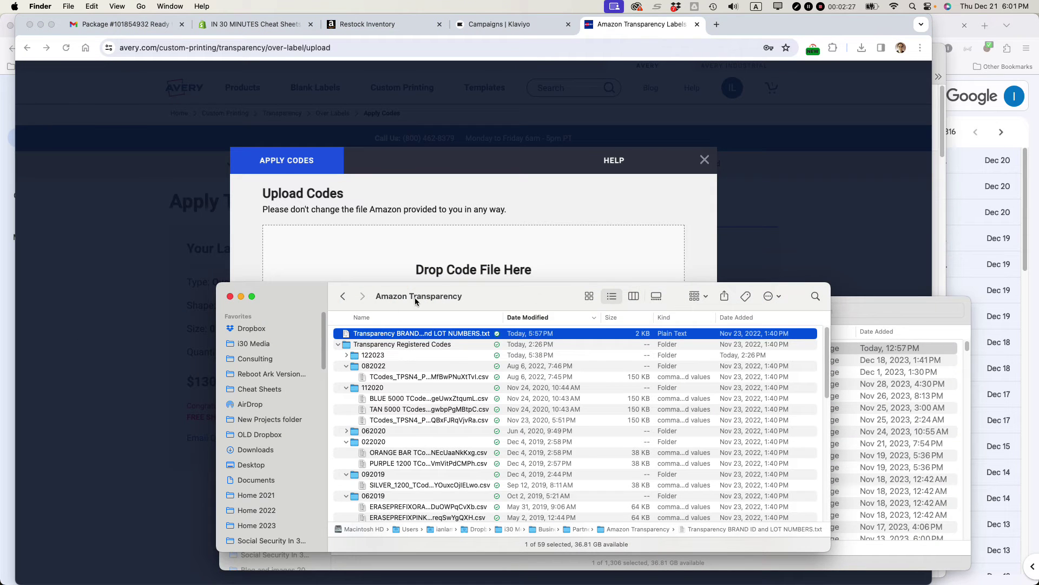
double_click(354, 356)
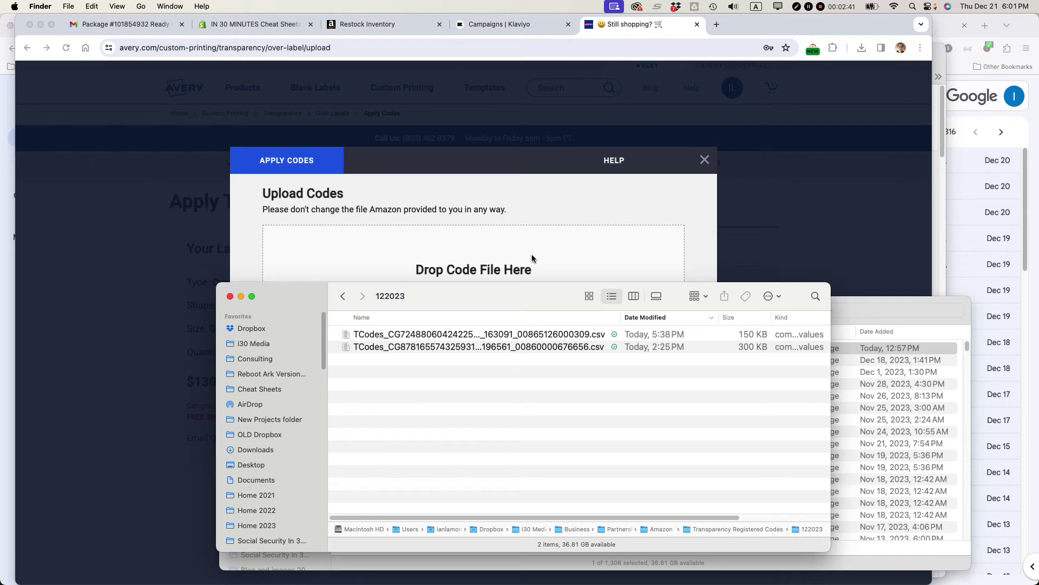
left_click(404, 334)
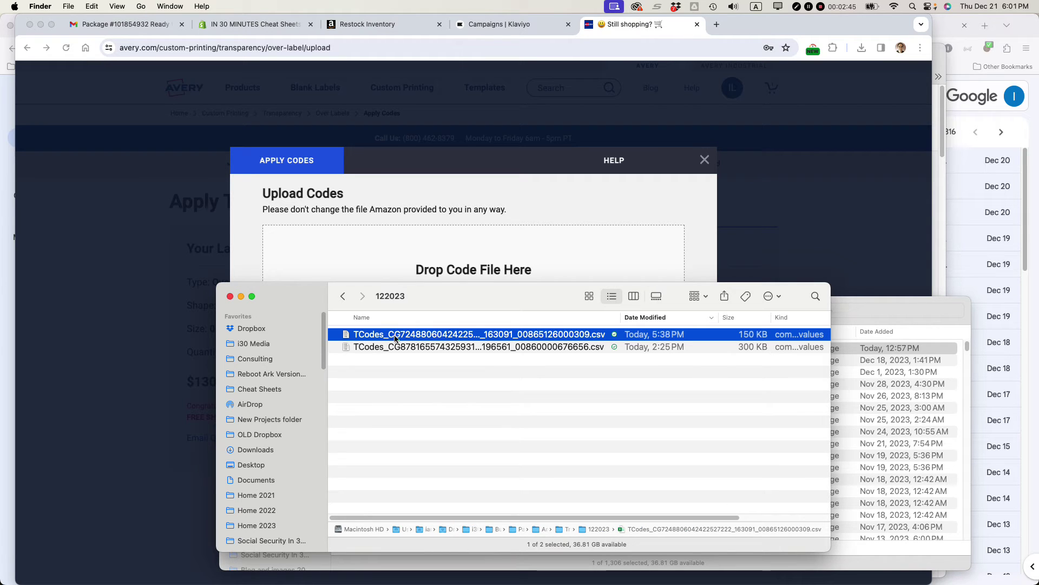
left_click_drag(394, 338, 428, 253)
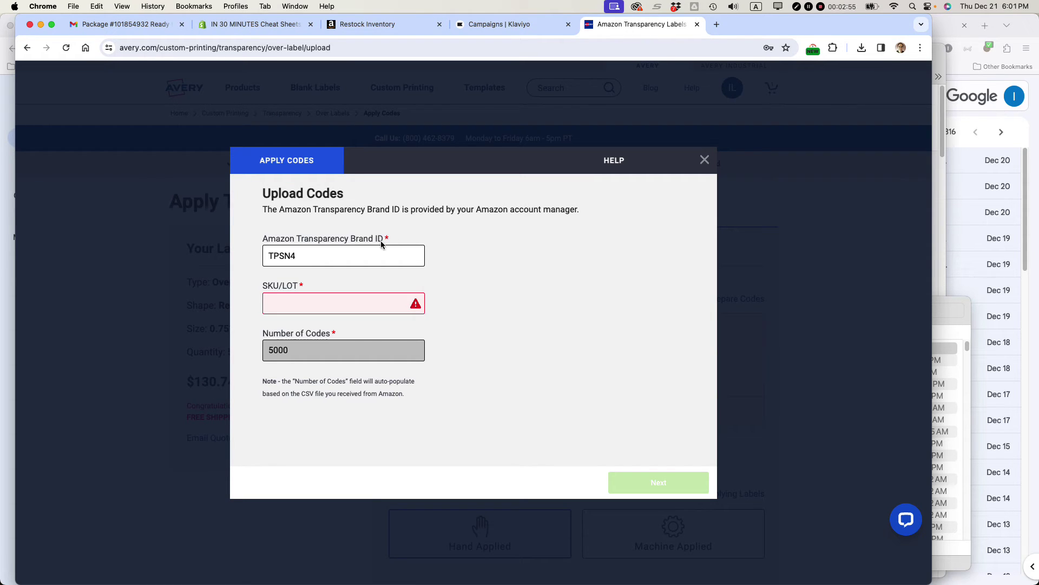
left_click(280, 300)
key("super+Tab")
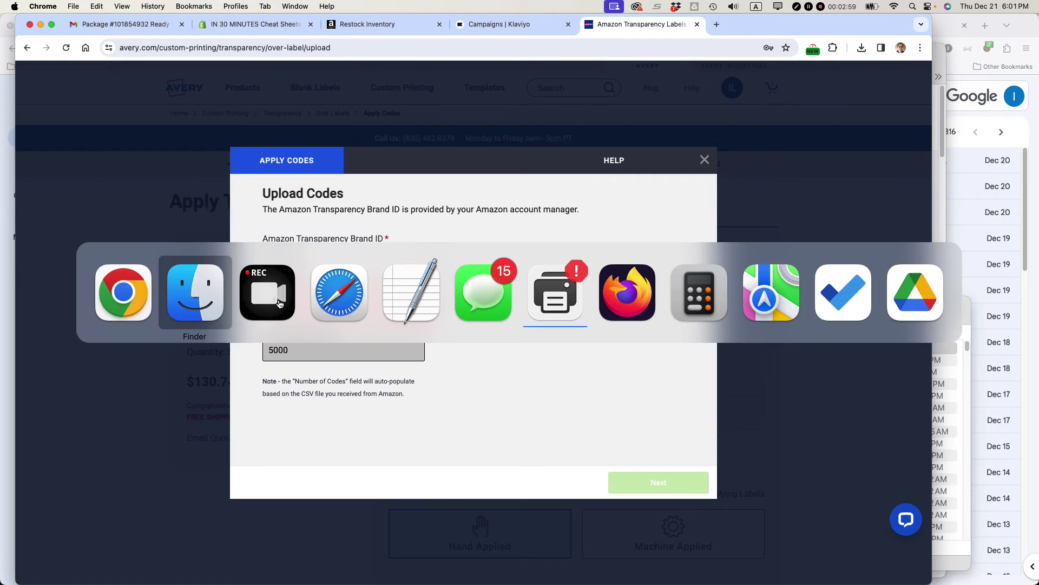
key("super+Tab")
key("super+Tab")
key("super+Tab")
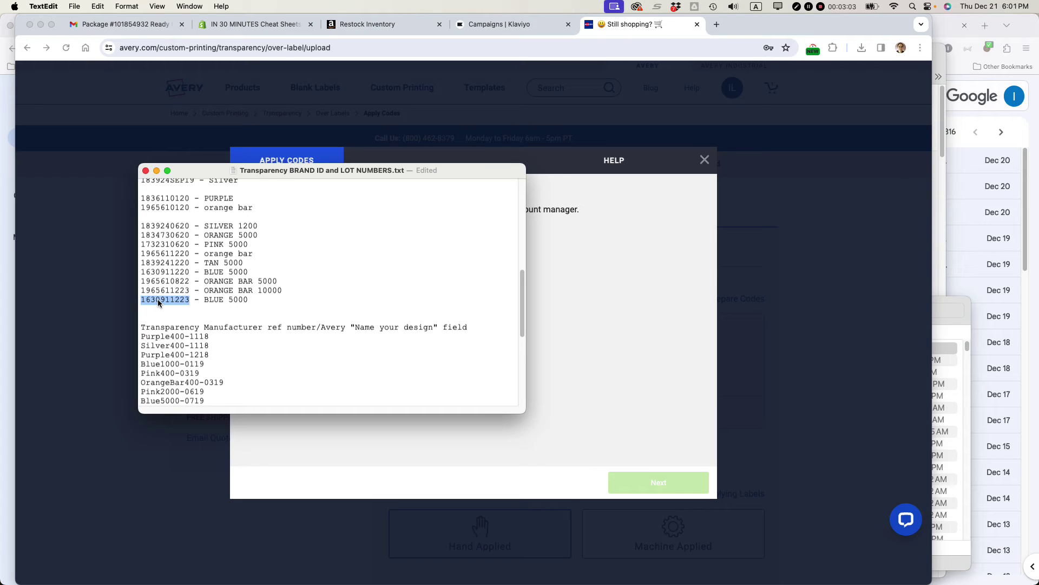
key("super+Tab")
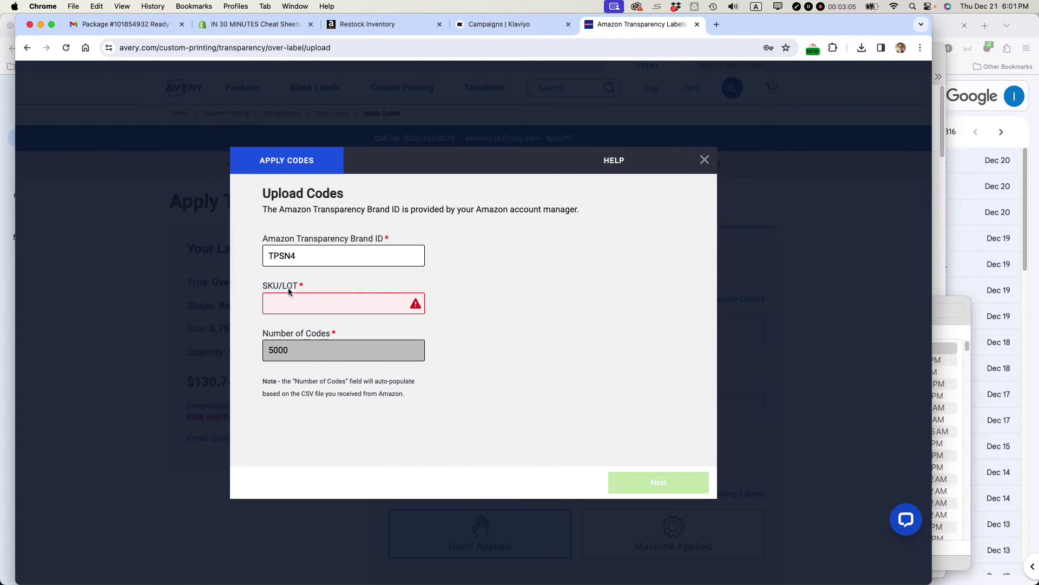
key("super+v")
left_click_drag(269, 302, 299, 302)
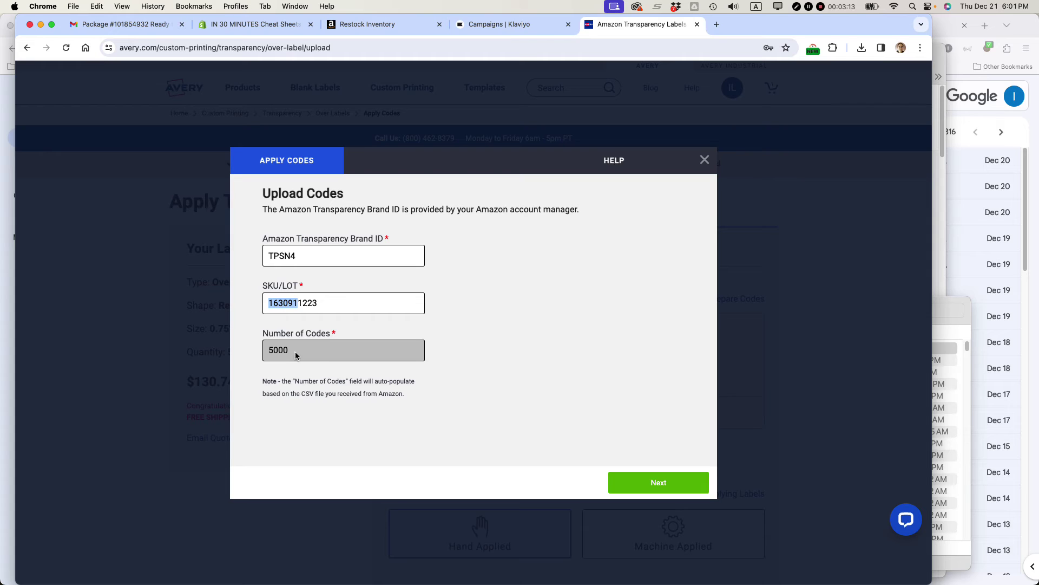
left_click(508, 323)
left_click(659, 484)
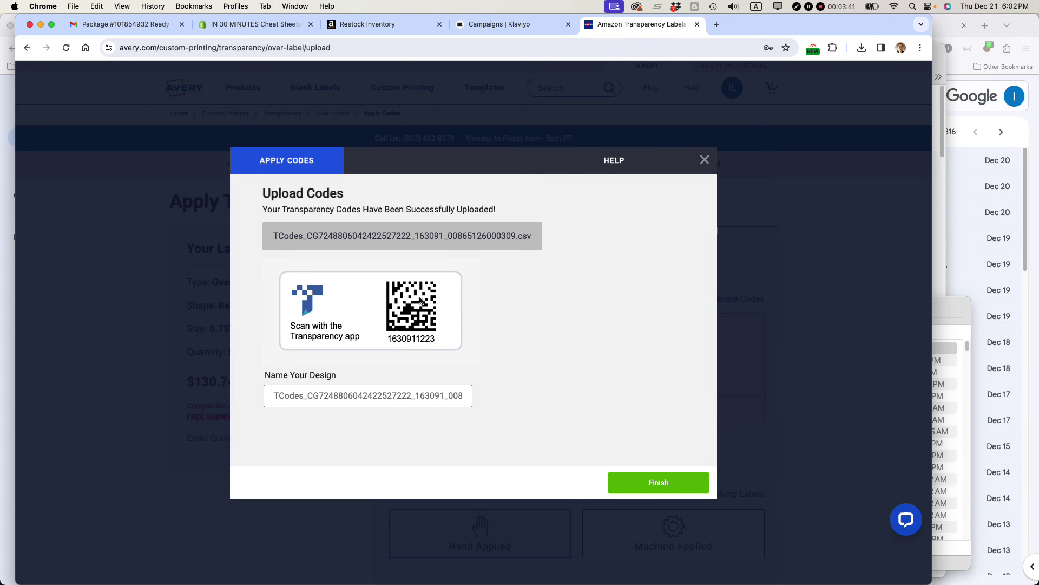
Name the design BLUE5000-1223, copying the name from the TextEdit reference list, and finish the code upload
double_click(341, 394)
key("super+Tab")
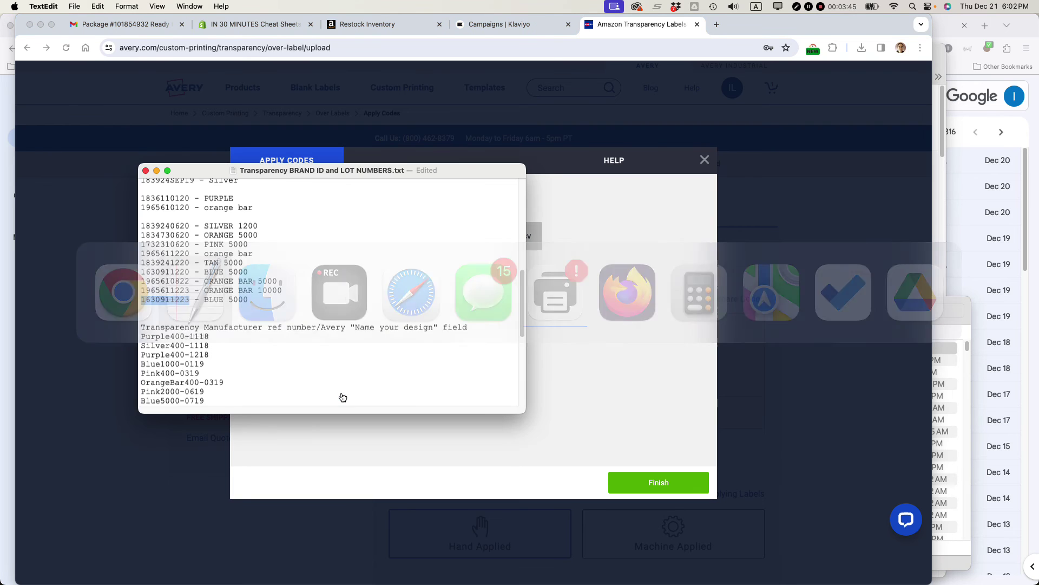
scroll(341, 379, "down", 5)
scroll(327, 351, "down", 5)
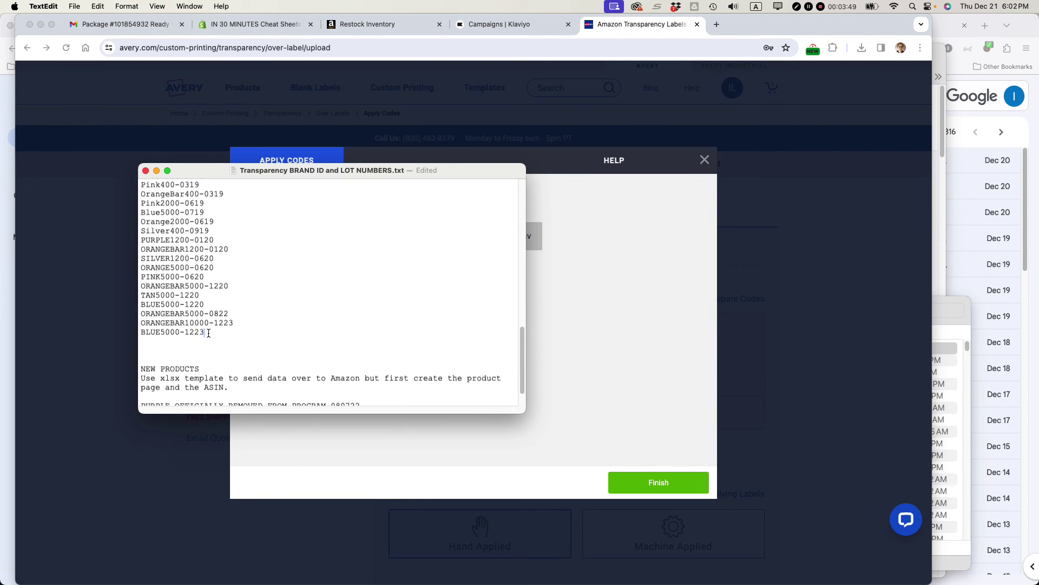
left_click_drag(208, 333, 134, 332)
key("super+c")
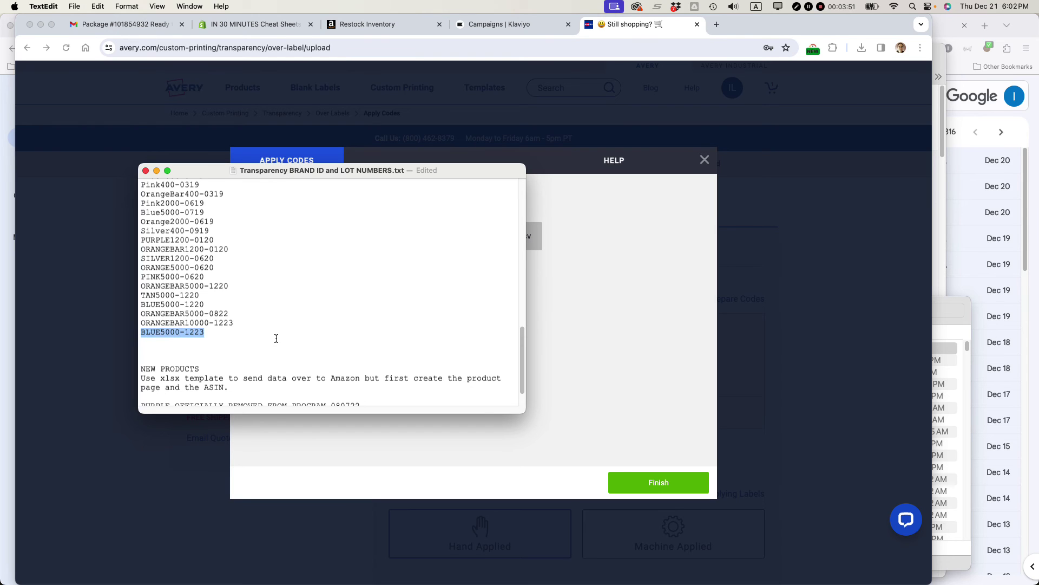
key("super+Tab")
key("super+v")
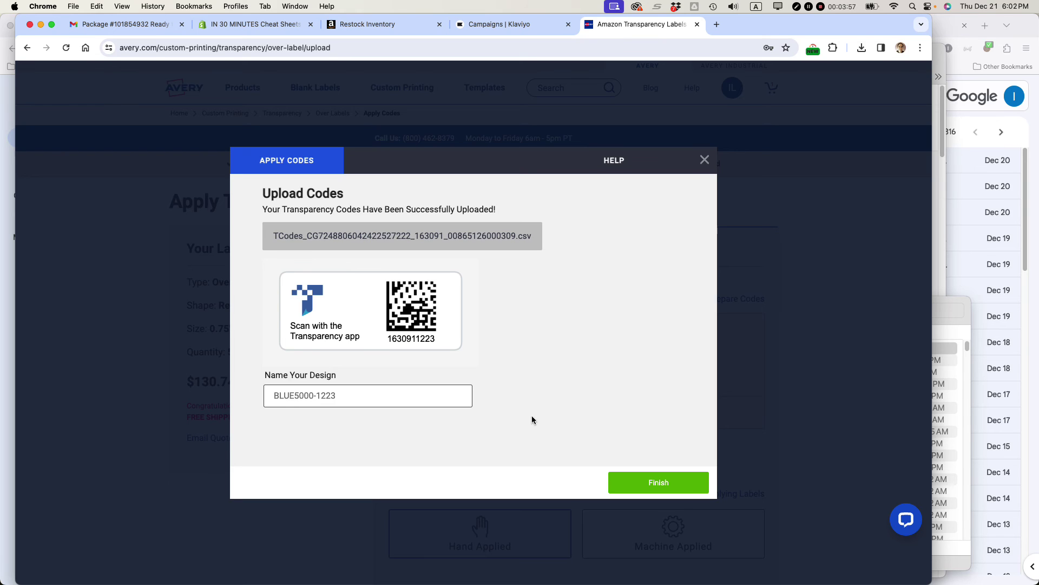
left_click(659, 483)
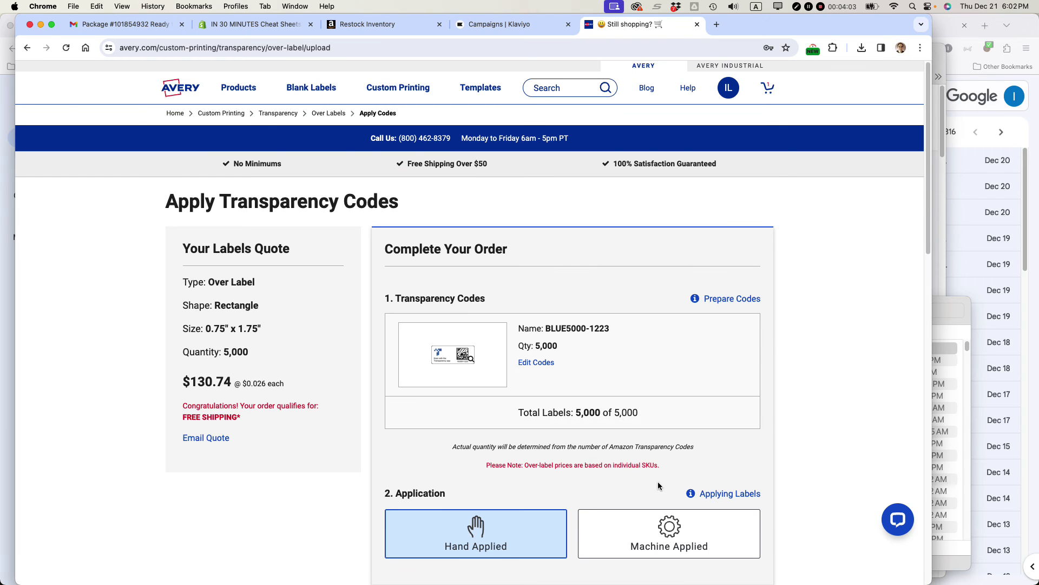
Review the completed label order, checking the application method and the total price for 5,000 labels
scroll(624, 388, "down", 3)
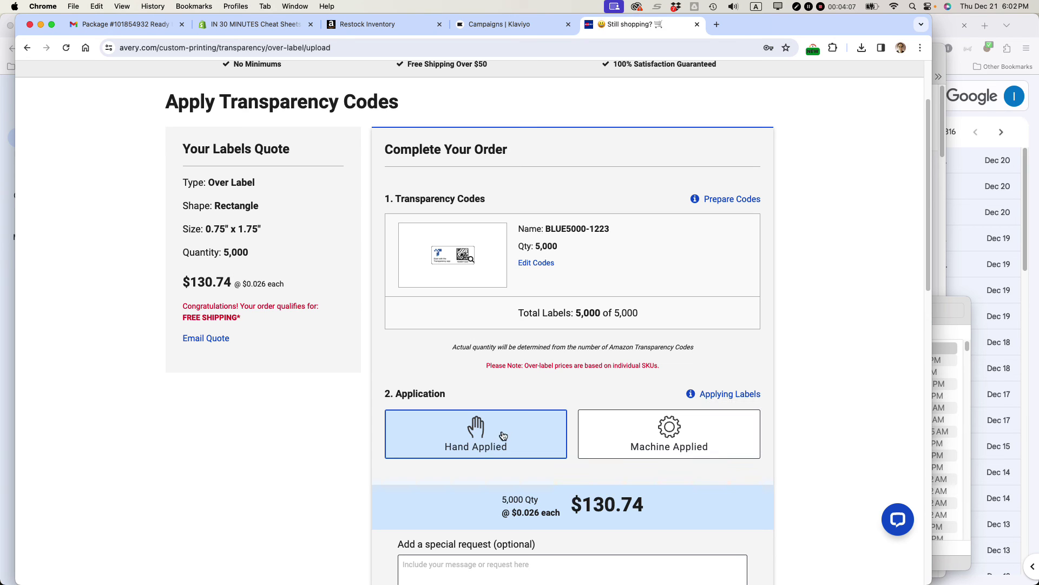
scroll(503, 436, "down", 5)
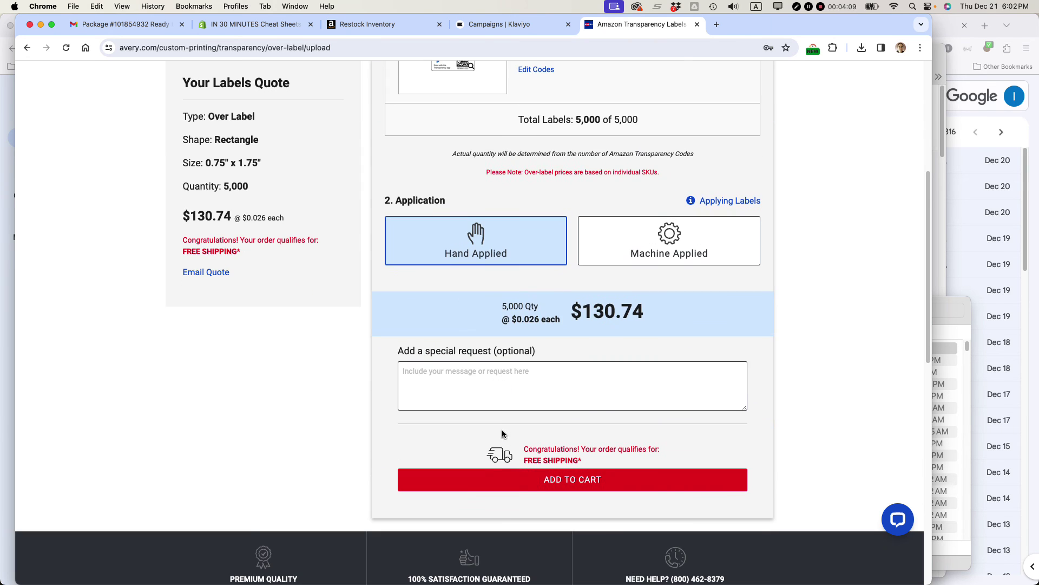
double_click(606, 310)
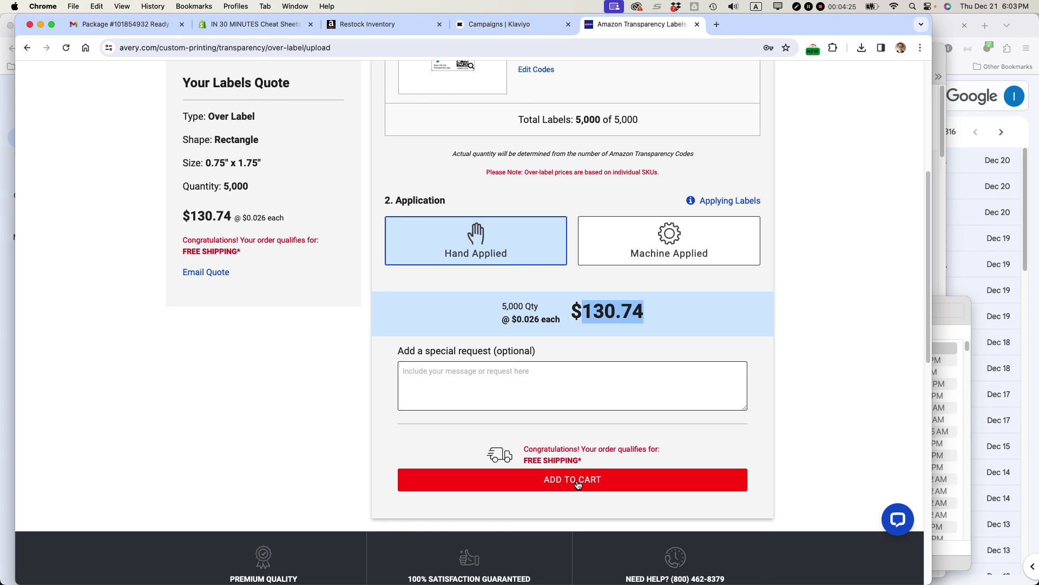
Switch to Safari and read through the Lean Media article on Amazon Transparency to its requirements section
key("super+Tab")
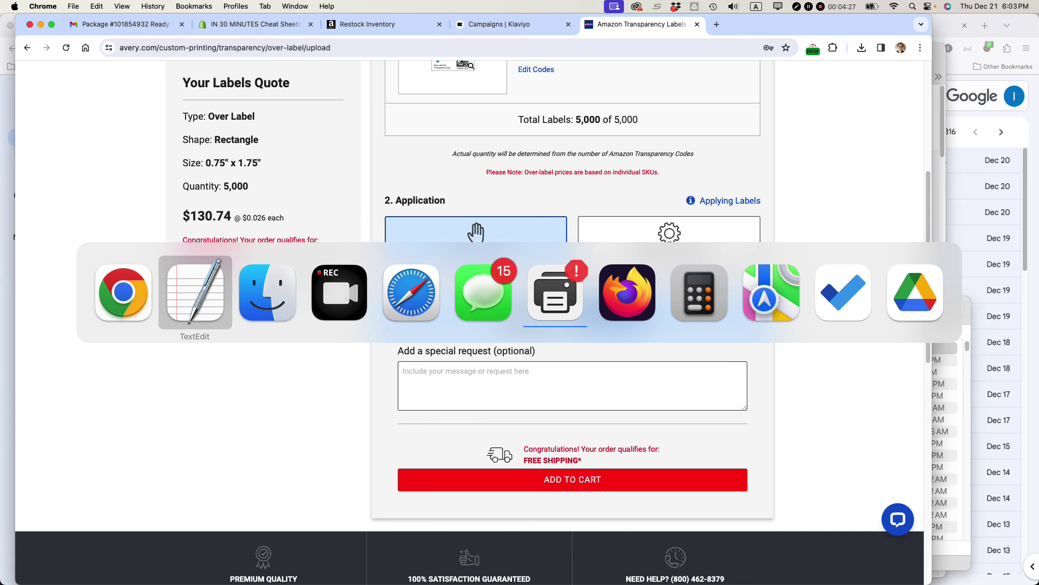
key("super+Tab")
key("super+Tab")
key("super+Tab")
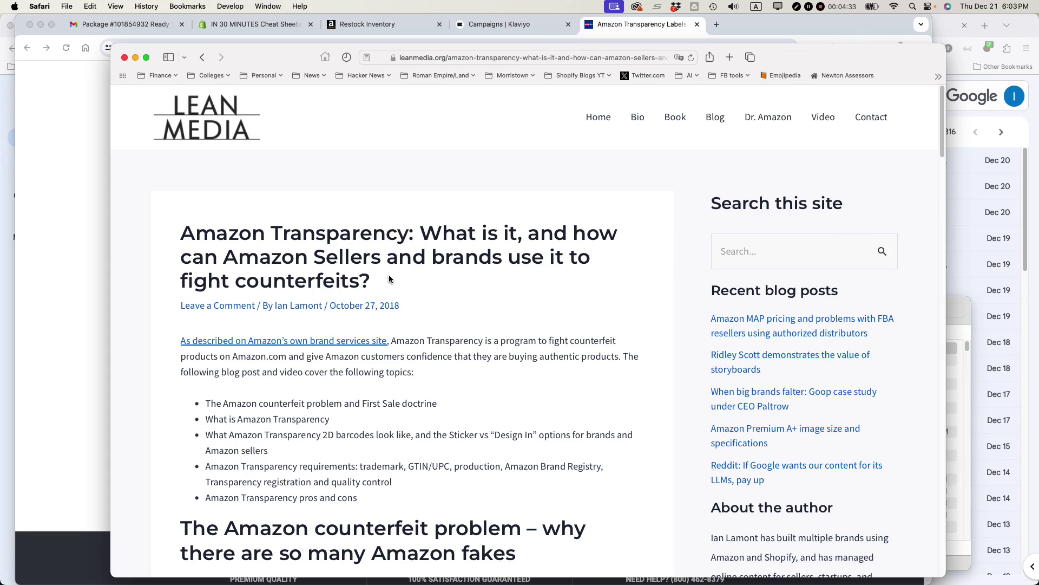
scroll(368, 268, "down", 15)
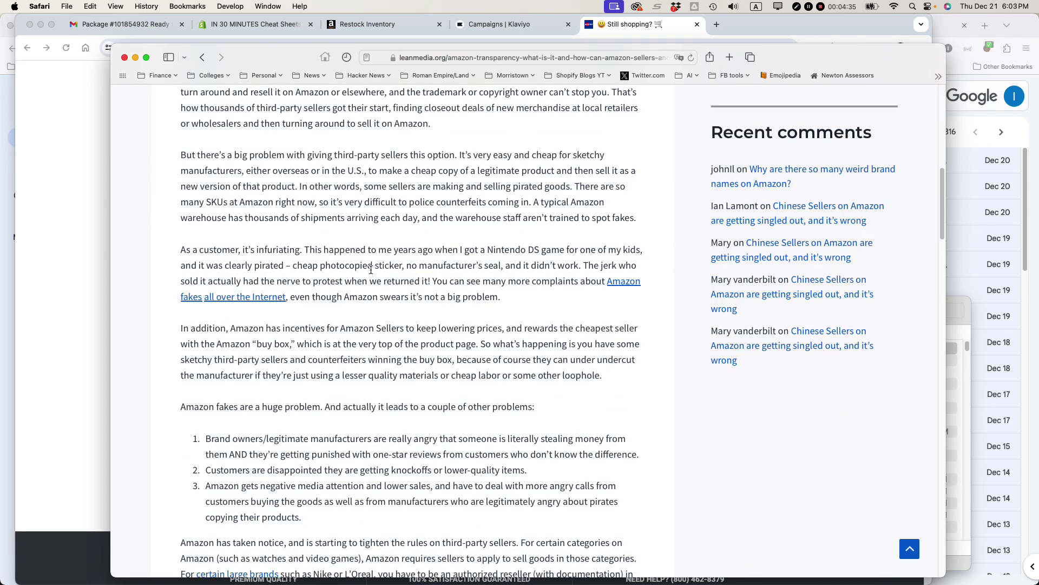
scroll(371, 269, "up", 8)
scroll(371, 271, "down", 9)
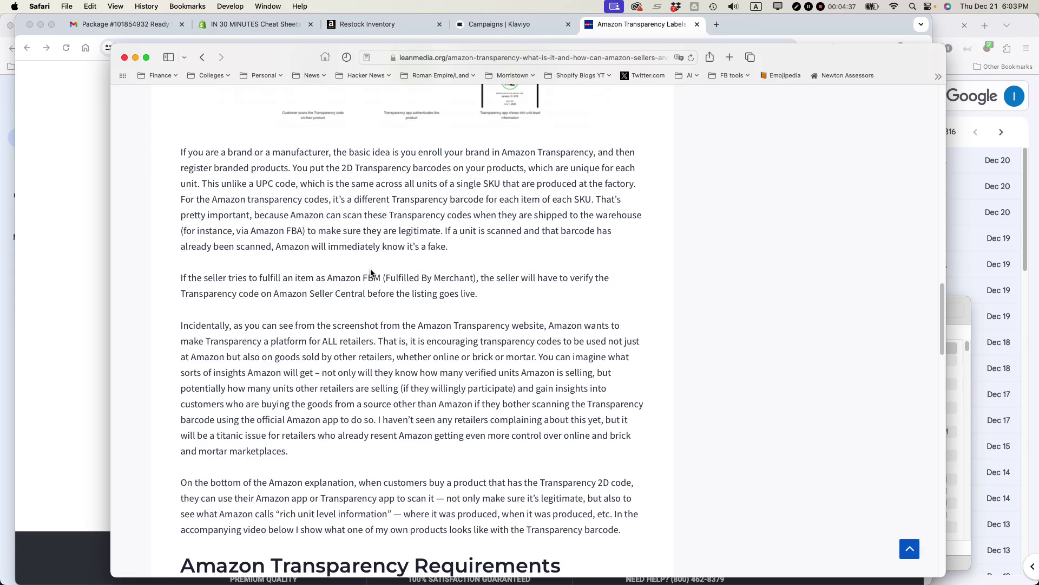
scroll(370, 268, "down", 10)
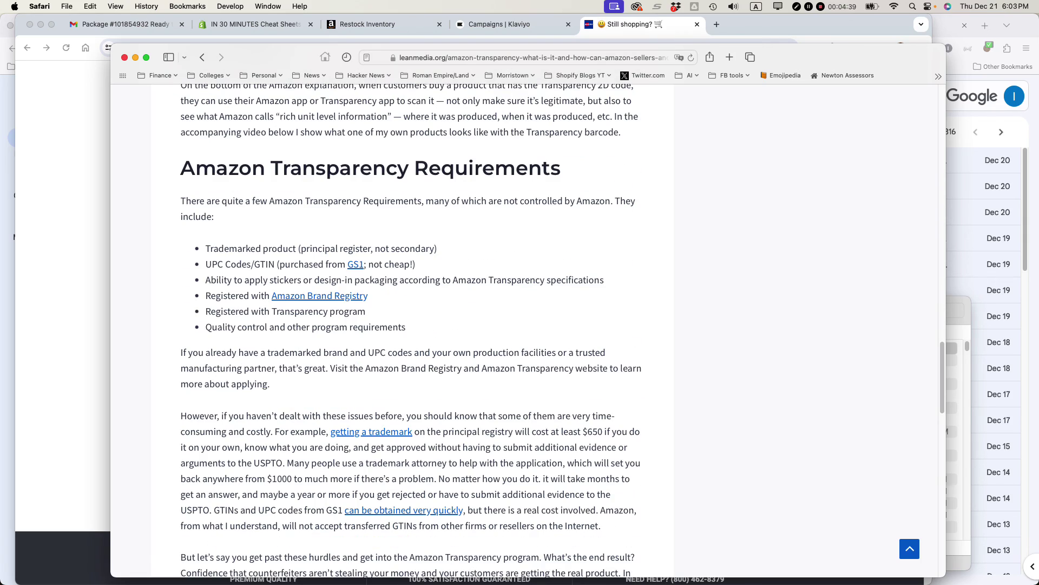